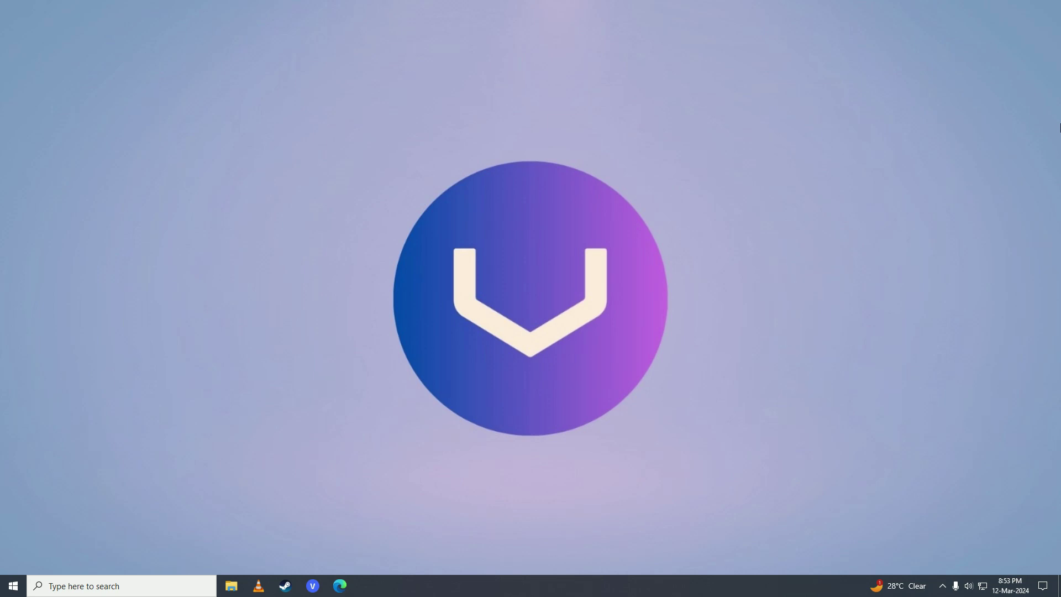
# Launch Microsoft Edge and run a web search for qq
pyautogui.click(356, 586)
pyautogui.write('qq')
pyautogui.press('Return')
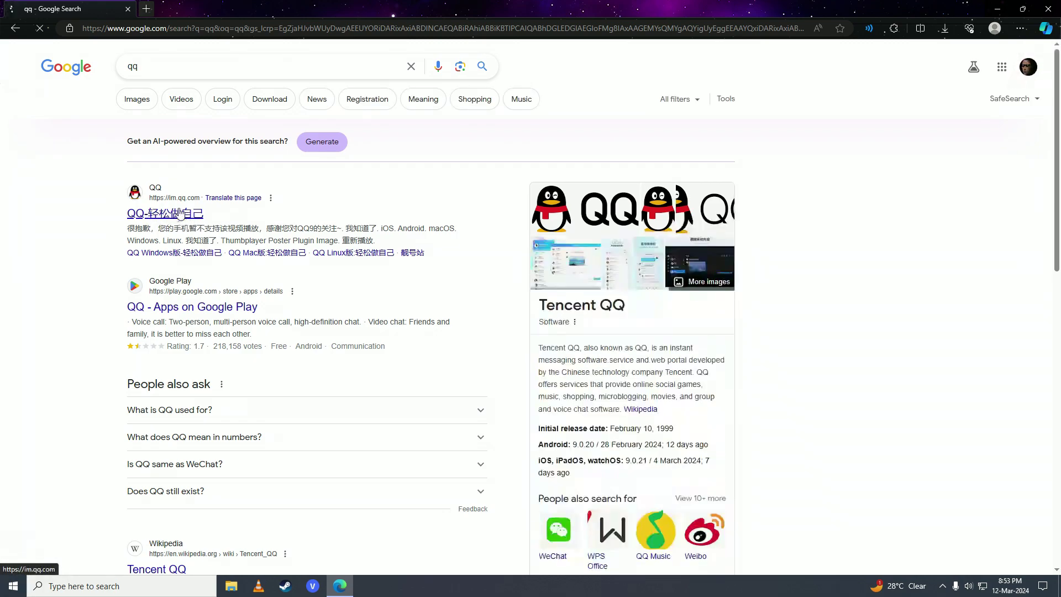
# Open the official QQ site from the results and bring up its login dialog
pyautogui.click(181, 214)
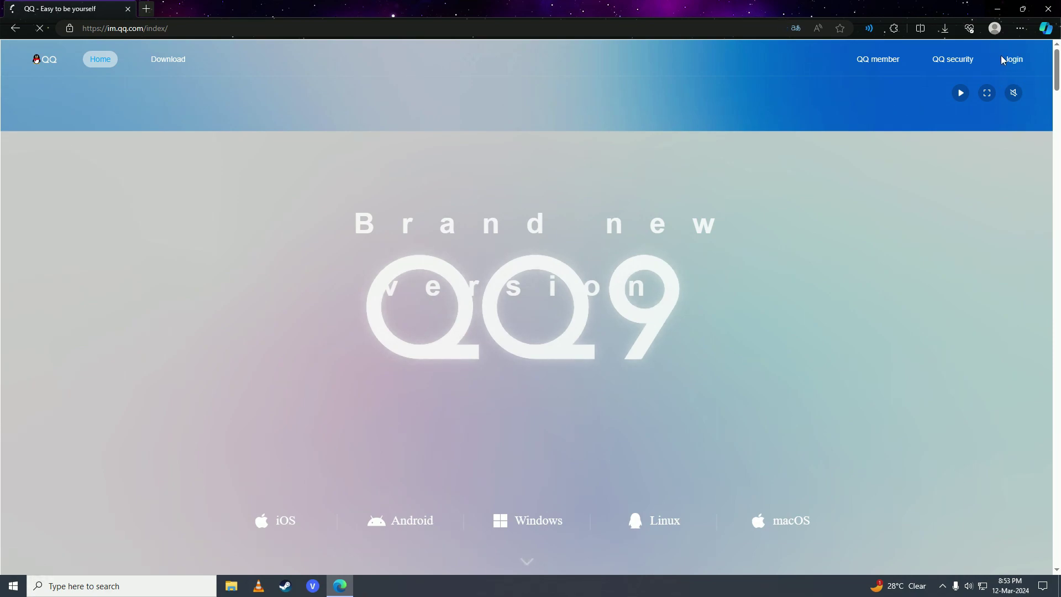
pyautogui.click(1011, 60)
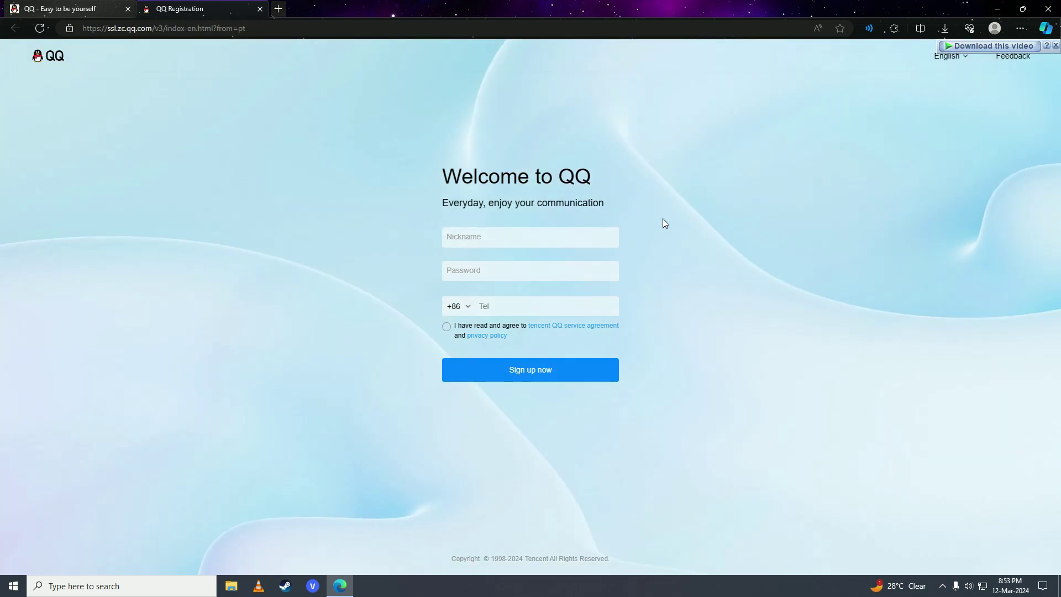
# Enter TutoRealm as the nickname and move to the password field
pyautogui.click(538, 233)
pyautogui.write('TutoRealm')
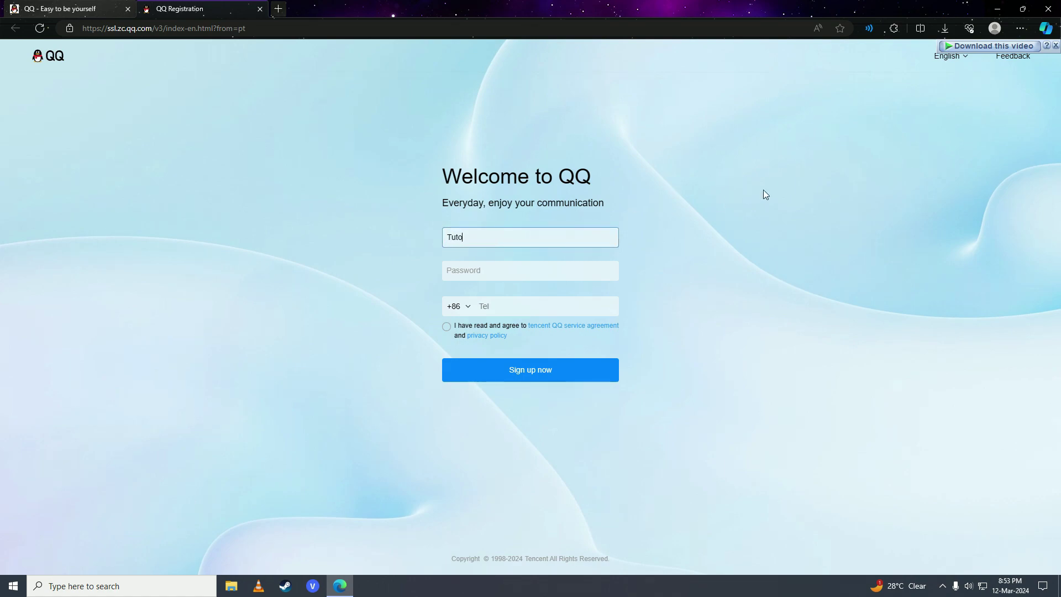
pyautogui.press('Tab')
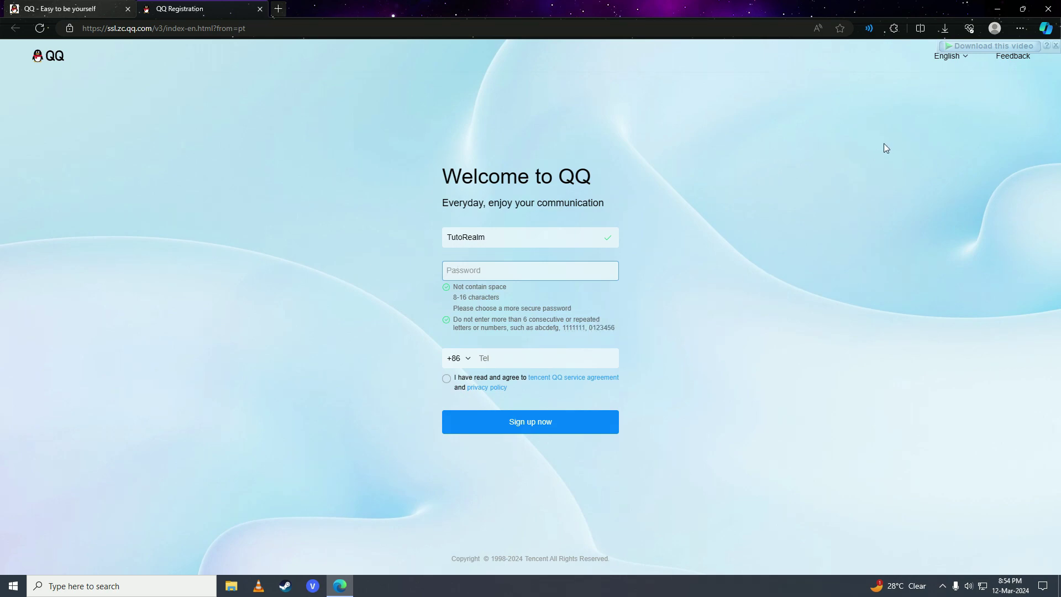
pyautogui.write('**************')
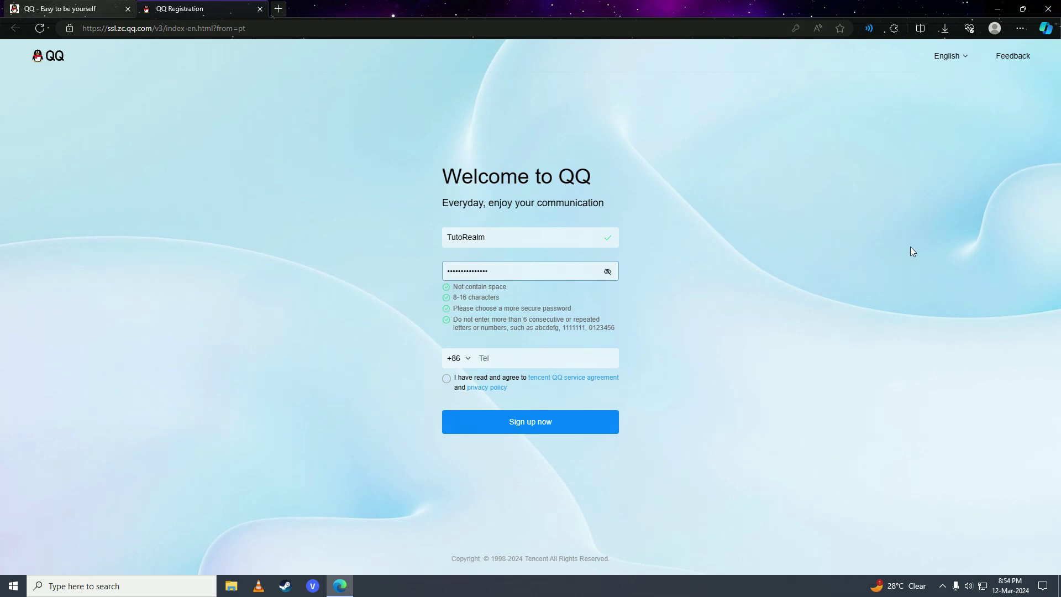